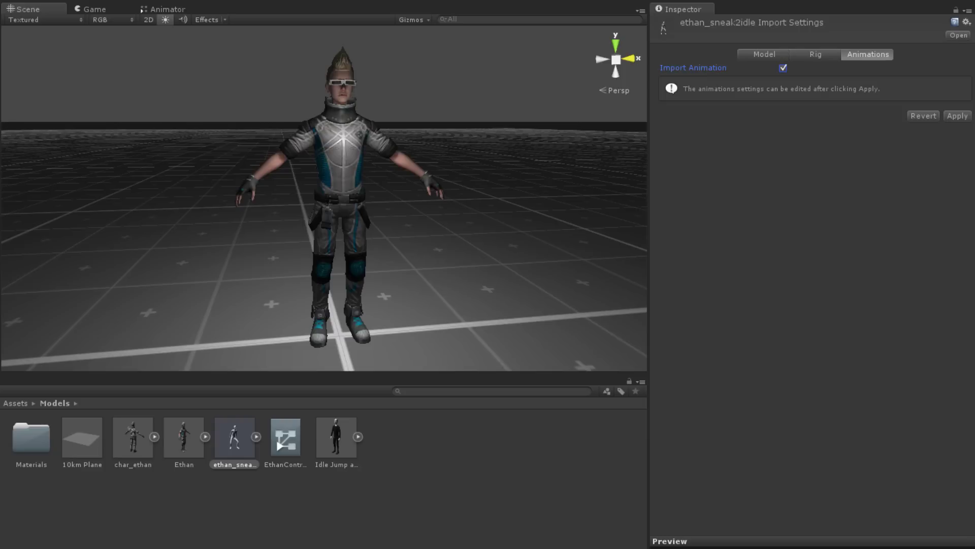
# Apply the ethan_sneak import settings and switch Anim. Compression to Keyframe Reduction
pyautogui.click(957, 115)
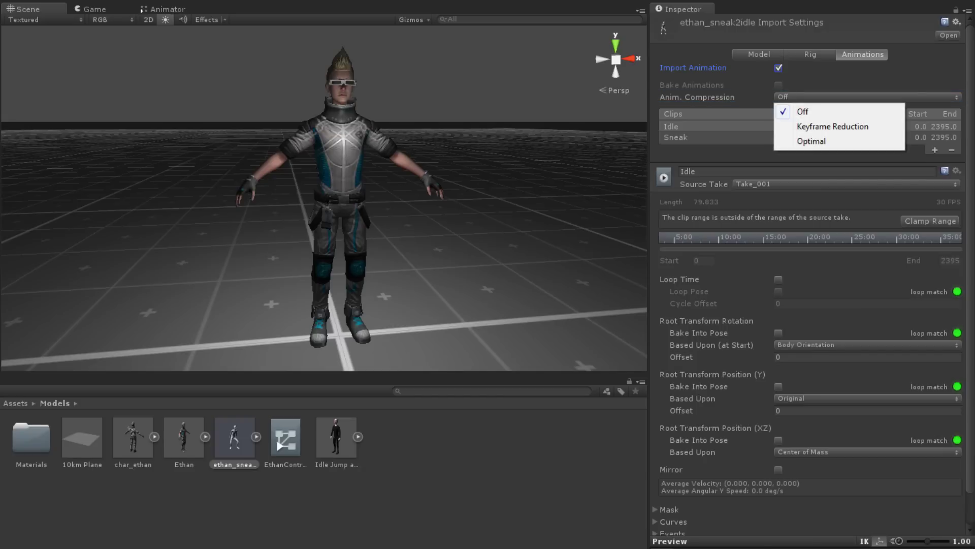
pyautogui.click(833, 127)
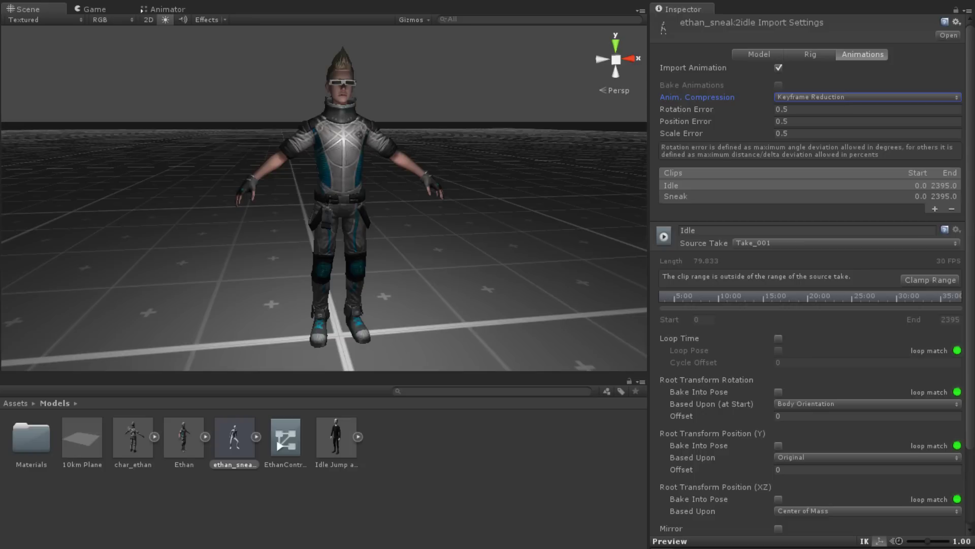
pyautogui.click(867, 97)
# Return Anim. Compression to Off and select the Idle clip in the Clips list
pyautogui.click(792, 109)
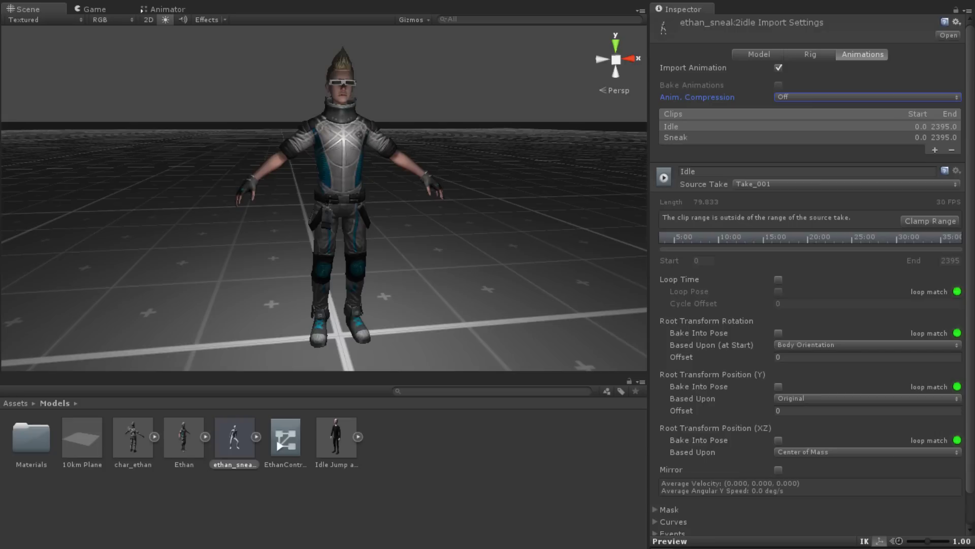
pyautogui.click(696, 132)
pyautogui.click(695, 136)
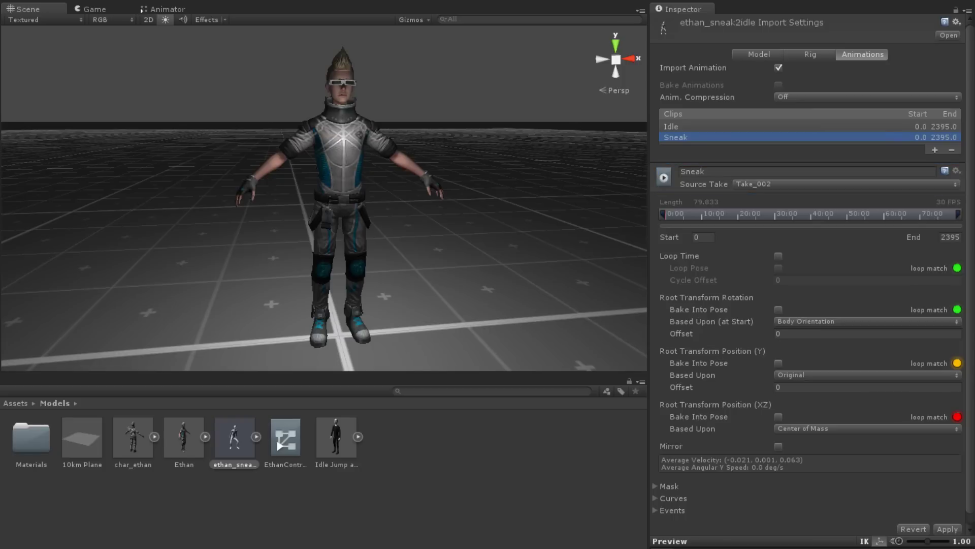
pyautogui.scroll(-1, 813, 275)
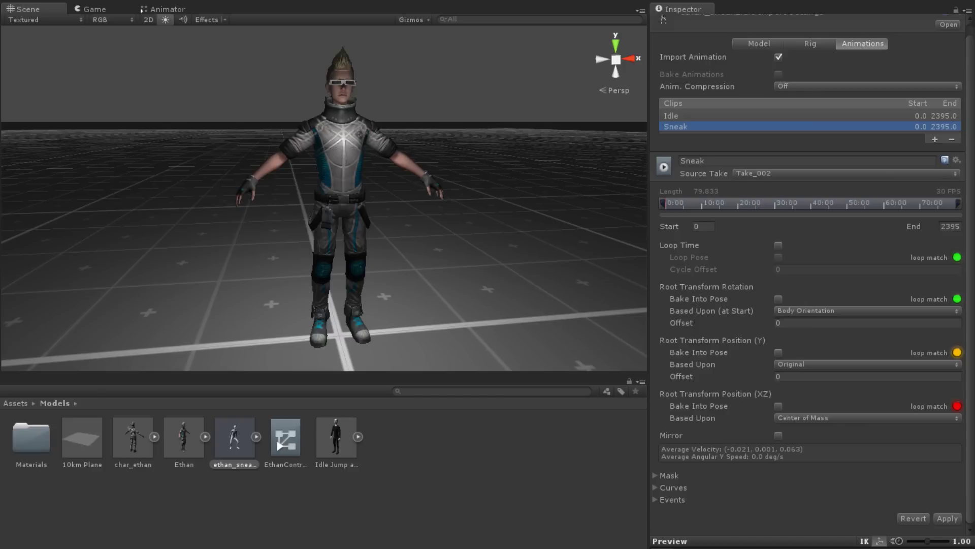
pyautogui.click(868, 311)
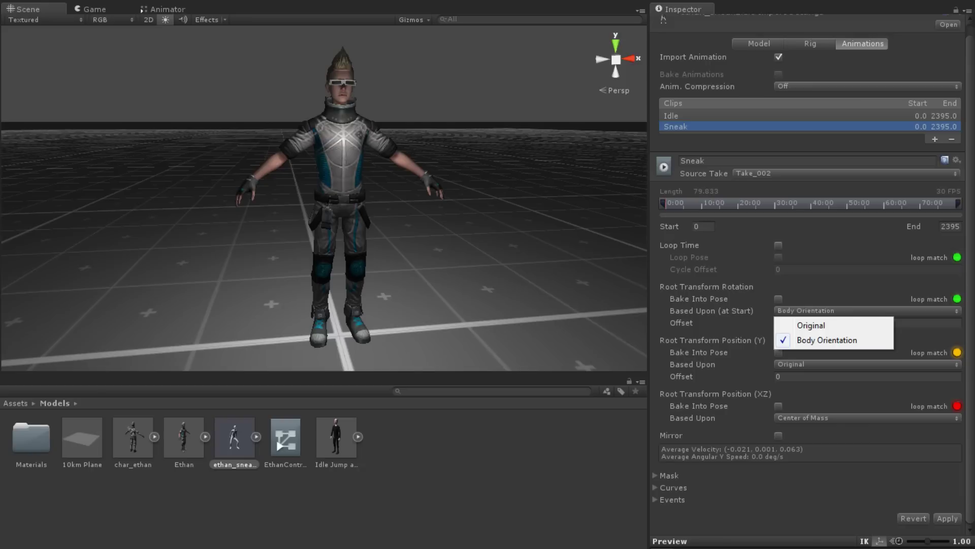
pyautogui.press('Escape')
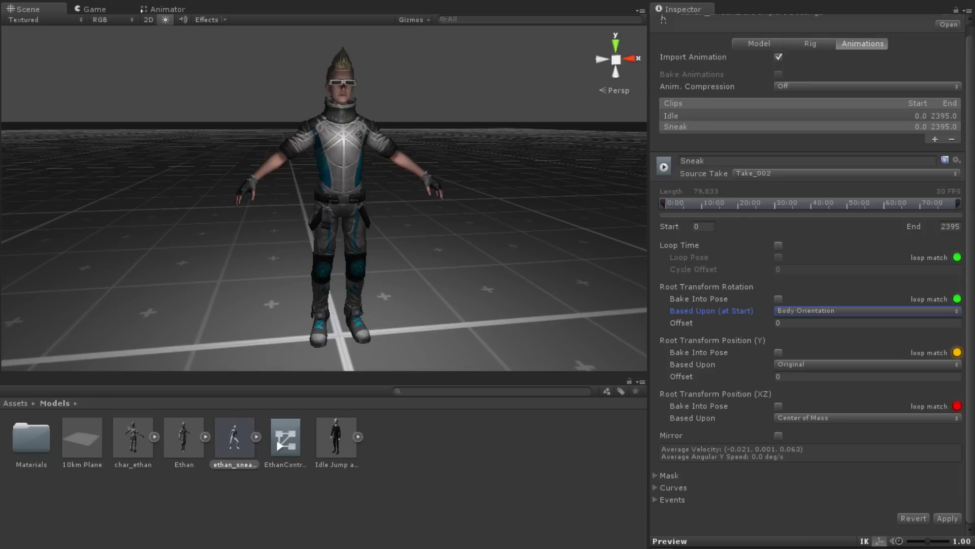
pyautogui.click(867, 363)
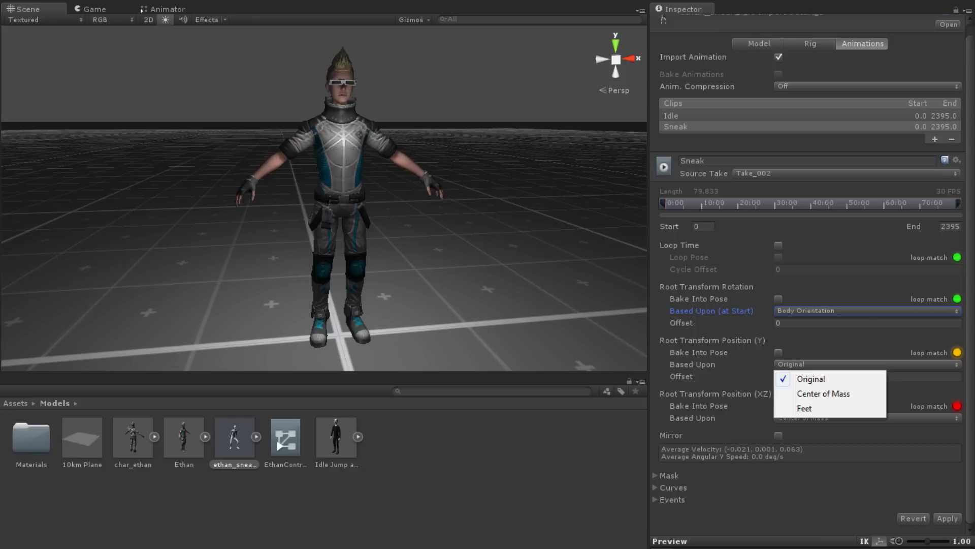
pyautogui.press('Escape')
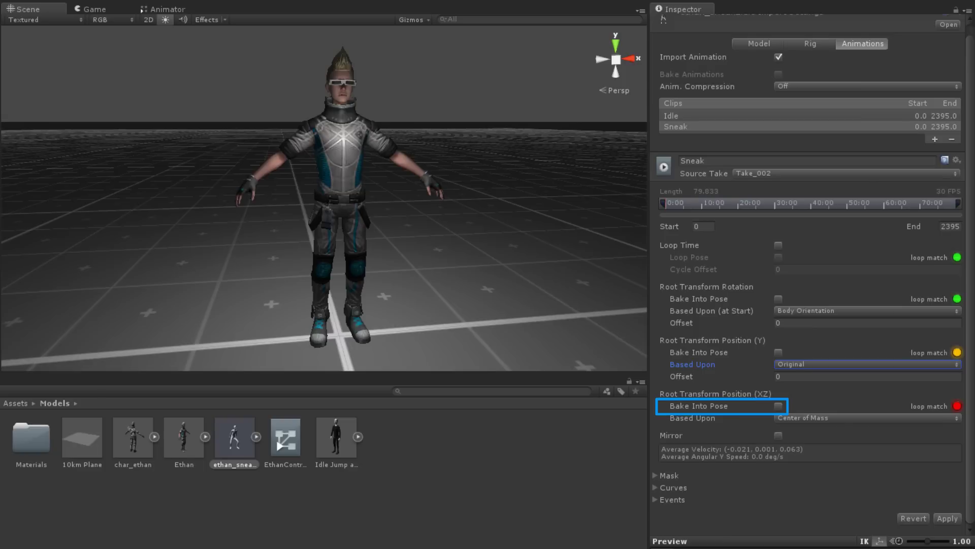
pyautogui.click(867, 418)
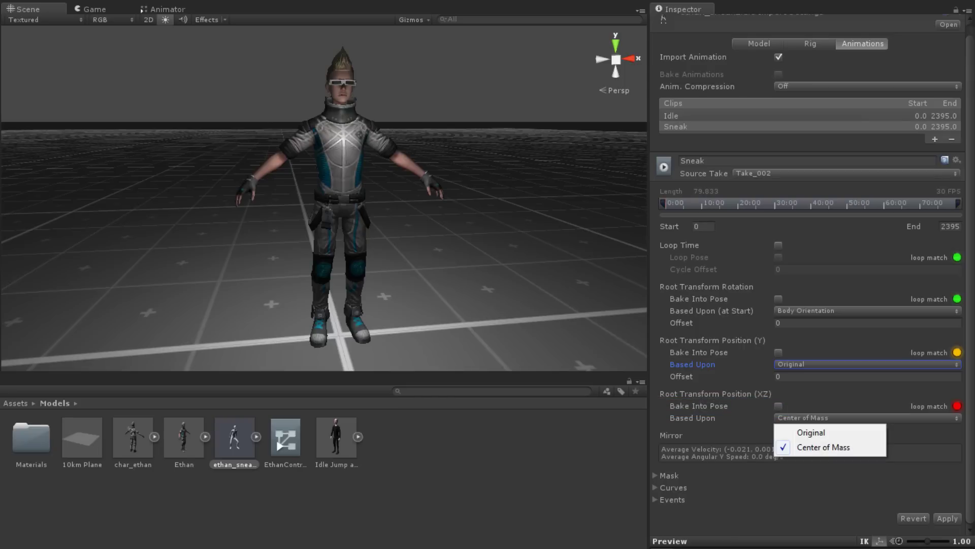
pyautogui.press('Escape')
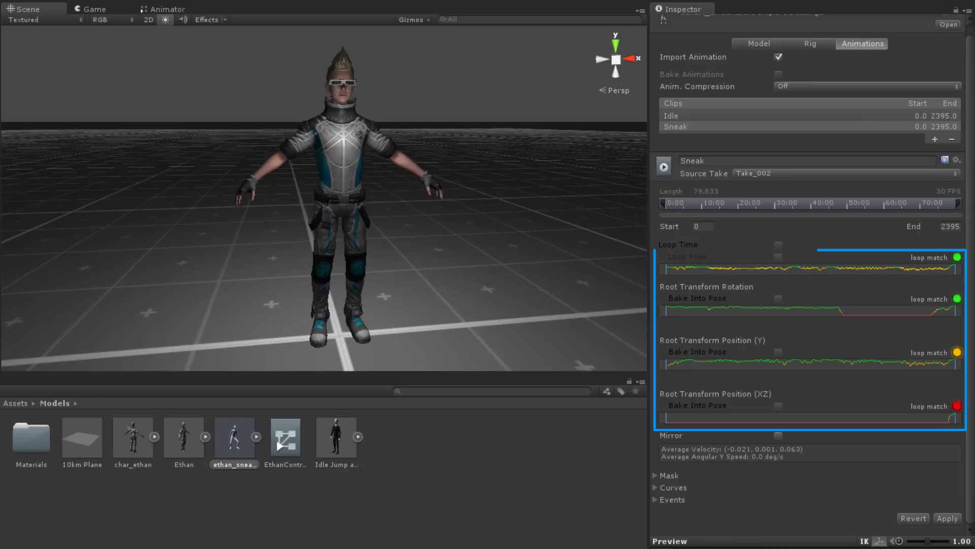
pyautogui.moveTo(663, 203)
pyautogui.mouseDown()
pyautogui.moveTo(906, 202)
pyautogui.moveTo(662, 202)
pyautogui.mouseUp()
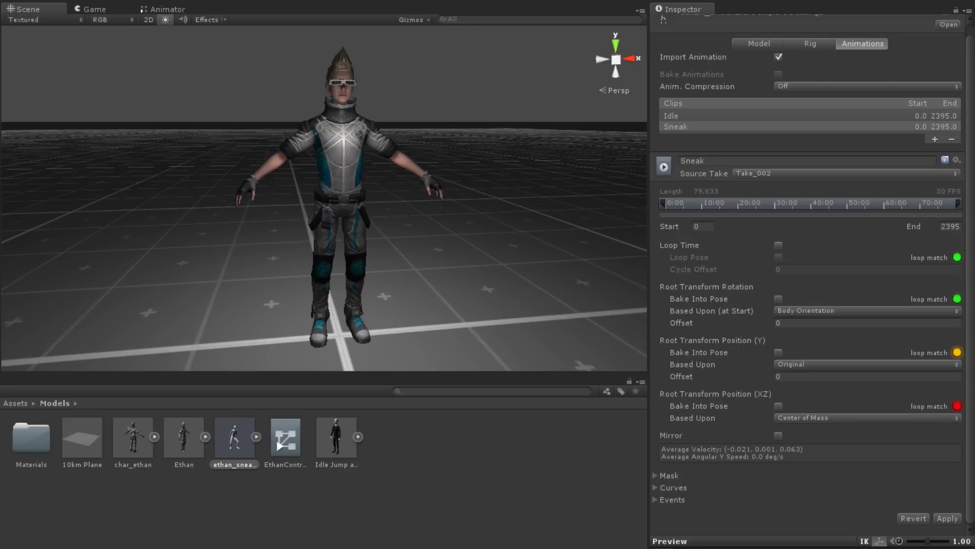